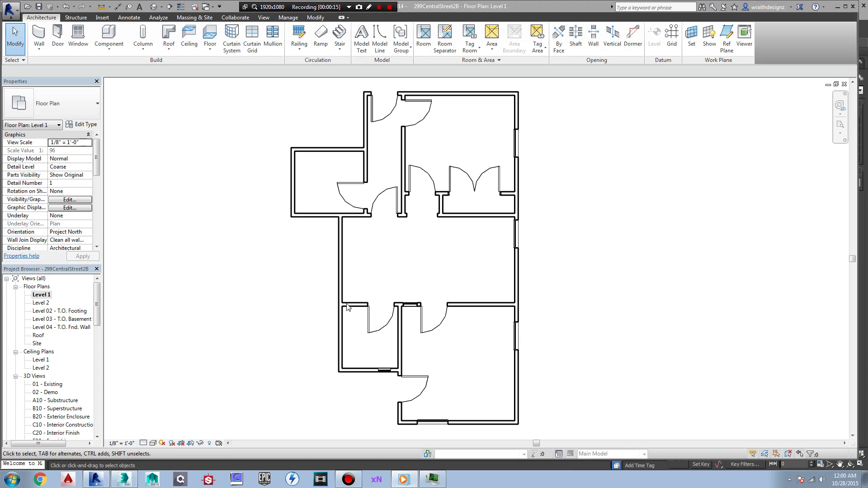
Step: Select the top Generic - 8" exterior wall and open its Edit Type properties
left_click(588, 261)
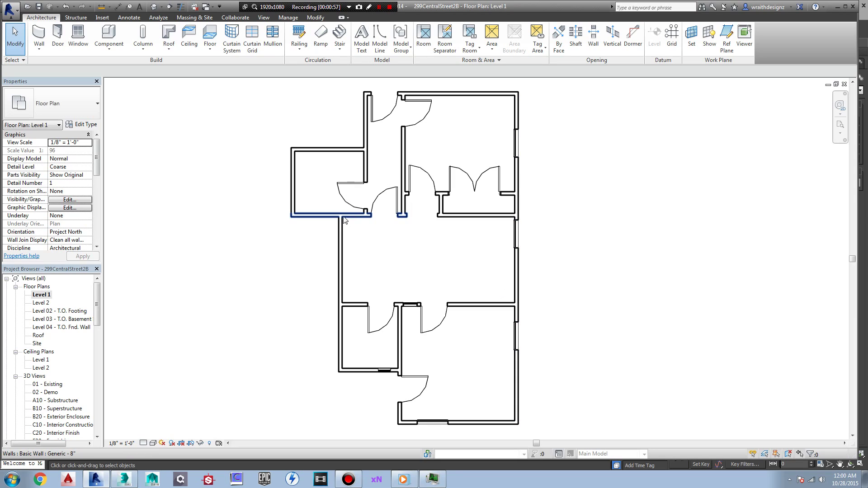
left_click(340, 148)
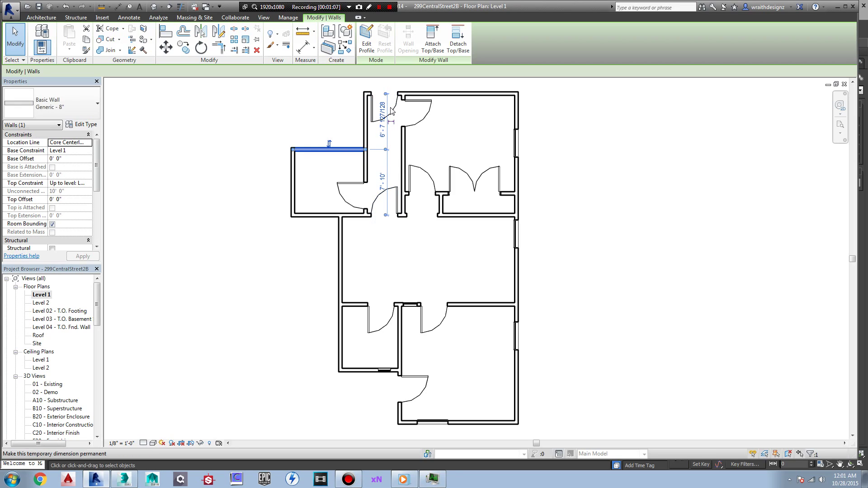
left_click(294, 175)
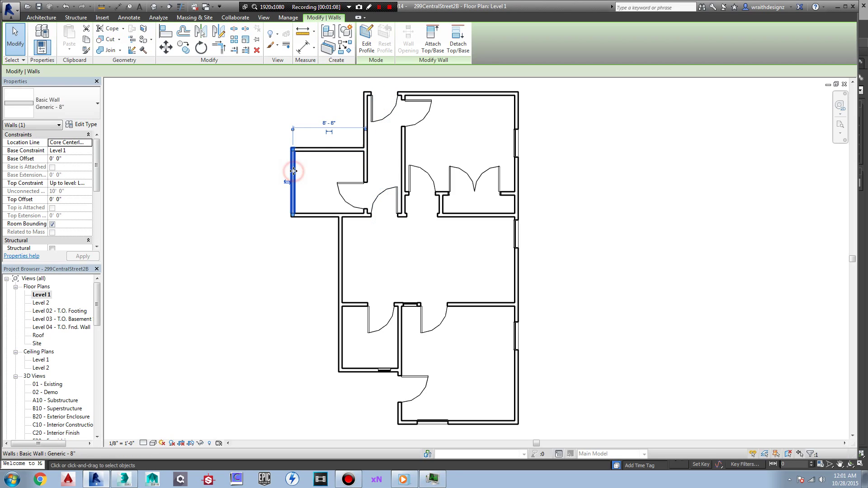
left_click(314, 151)
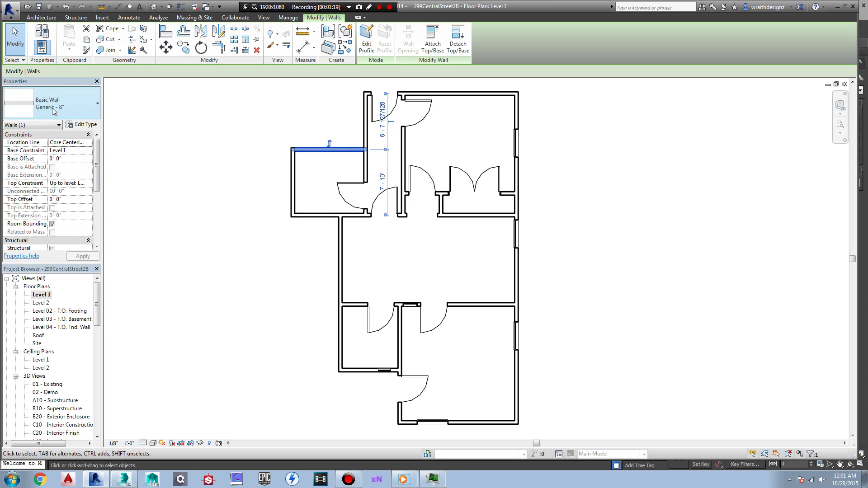
left_click(85, 125)
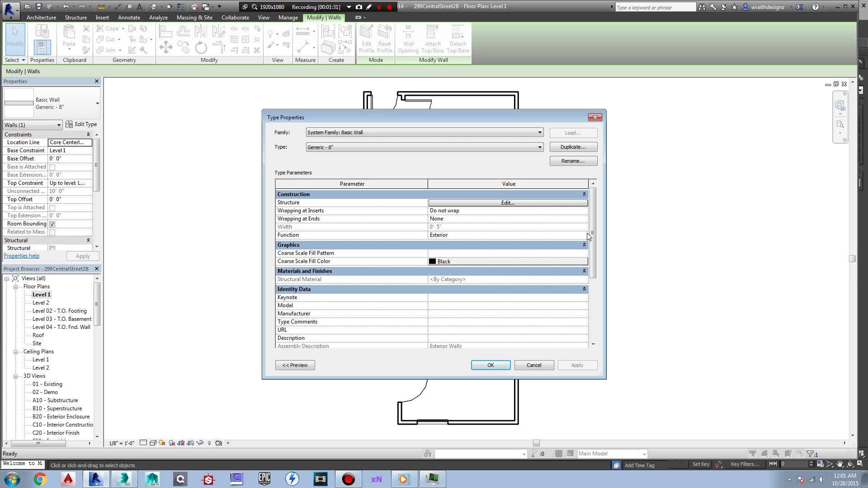
mouse_move(594, 222)
left_mouse_down()
mouse_move(594, 305)
mouse_move(620, 195)
left_mouse_up()
Step: Confirm the Generic - 8" Type Properties with OK and deselect the wall
left_click(492, 365)
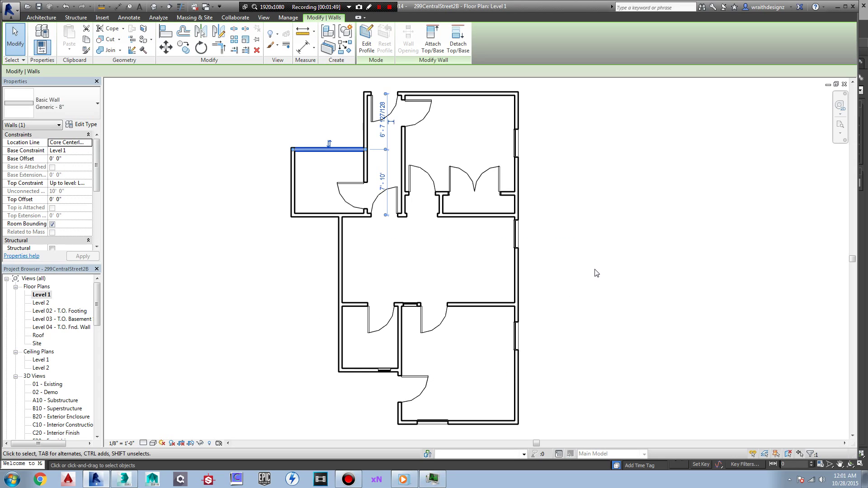
left_click(576, 279)
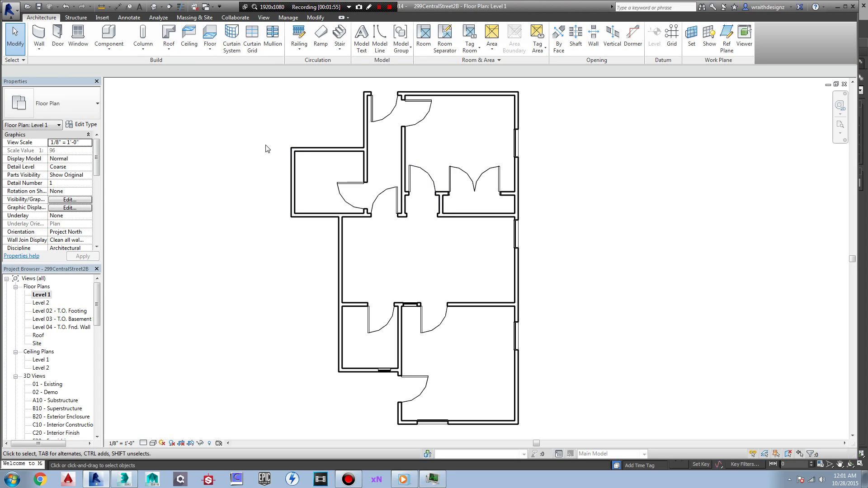
Step: Switch to the Default 3D View and save the project from the reminder
left_click(154, 6)
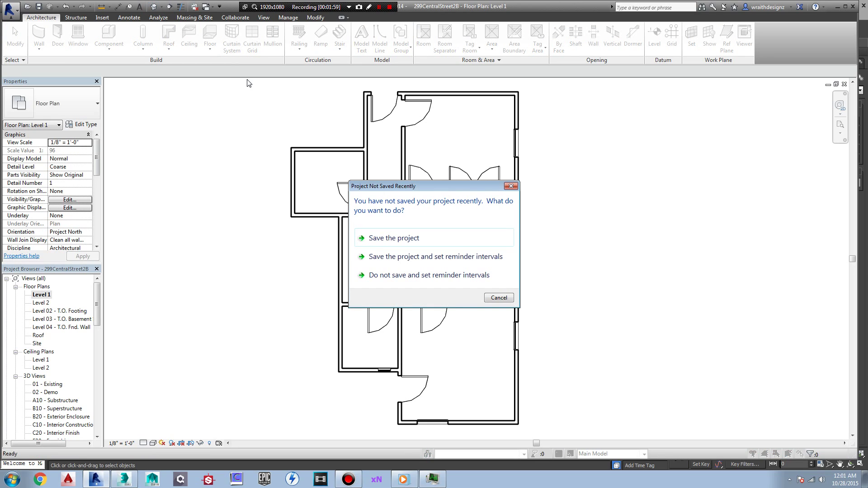
left_click(399, 241)
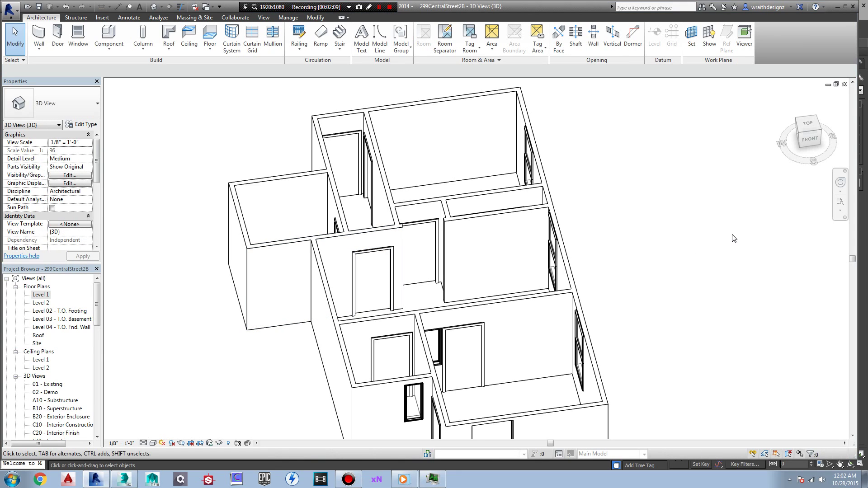
left_click(810, 139)
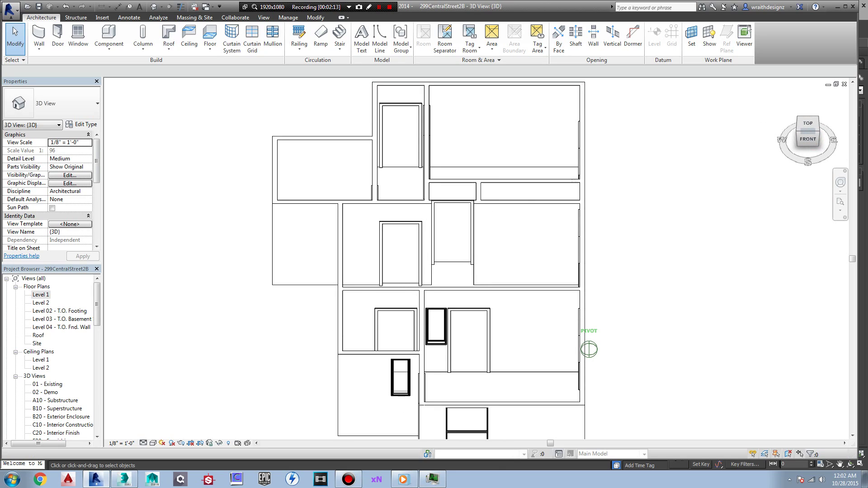
left_click_drag(780, 134, 795, 158)
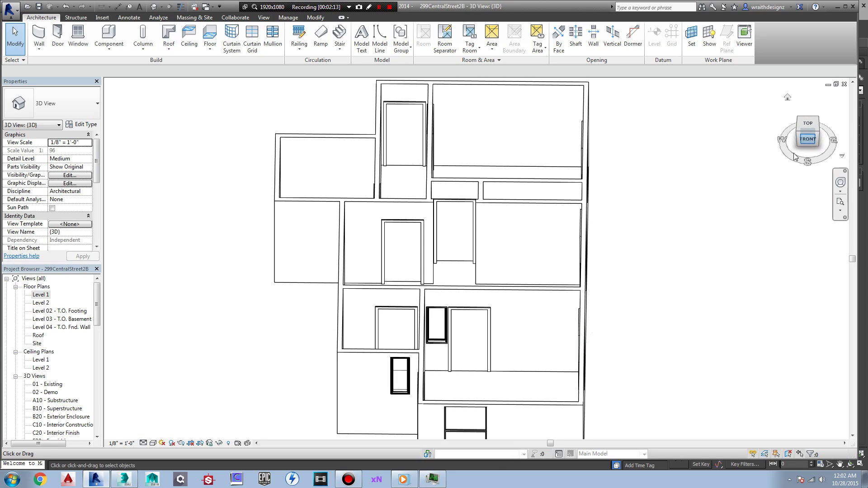
left_click(816, 134)
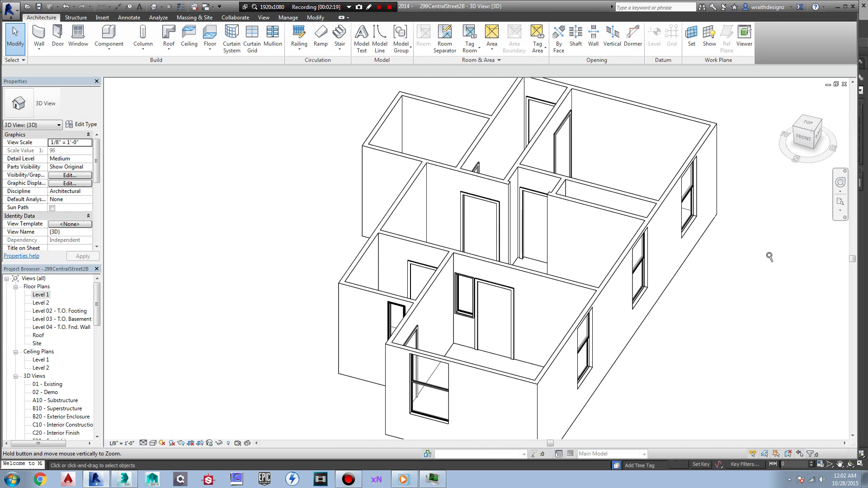
scroll(760, 258, "up", 1)
scroll(721, 268, "up", 1)
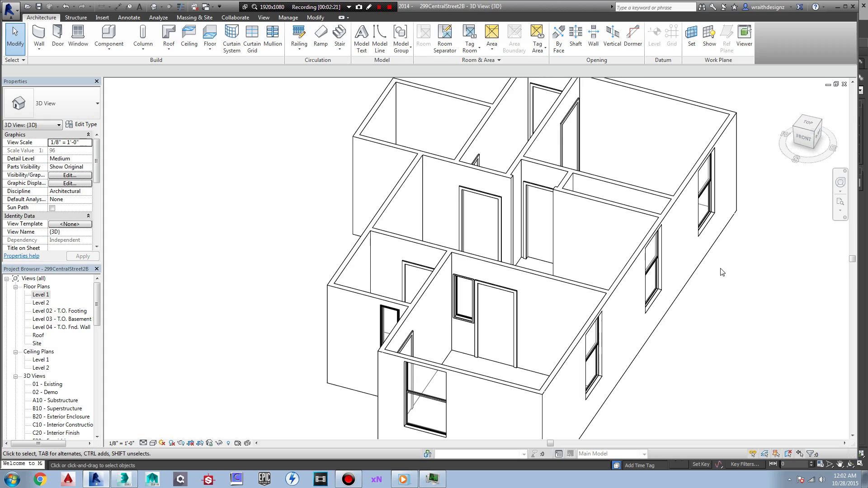
middle_click_drag(739, 270, 745, 253, "shift")
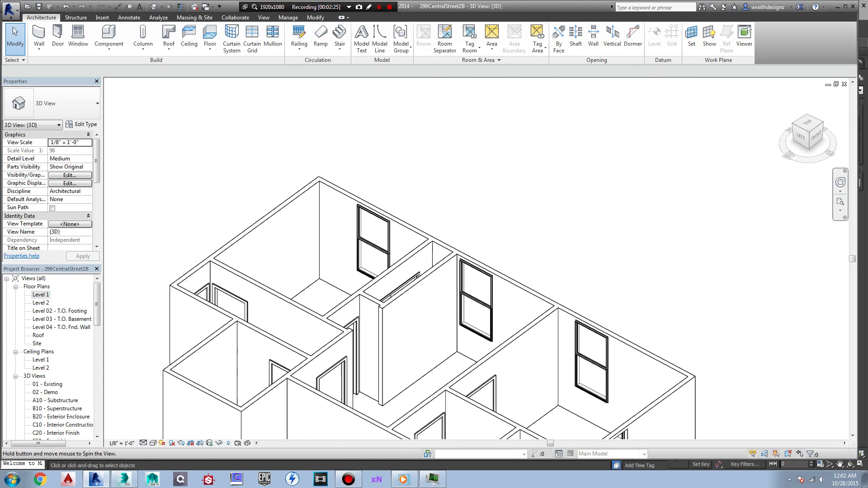
mouse_move(746, 254)
middle_mouse_down("shift")
mouse_move(713, 221)
mouse_move(688, 234)
mouse_move(659, 271)
mouse_move(688, 283)
mouse_move(796, 265)
middle_mouse_up("shift")
mouse_move(698, 279)
middle_mouse_down("shift")
mouse_move(769, 287)
mouse_move(691, 343)
mouse_move(453, 407)
middle_mouse_up("shift")
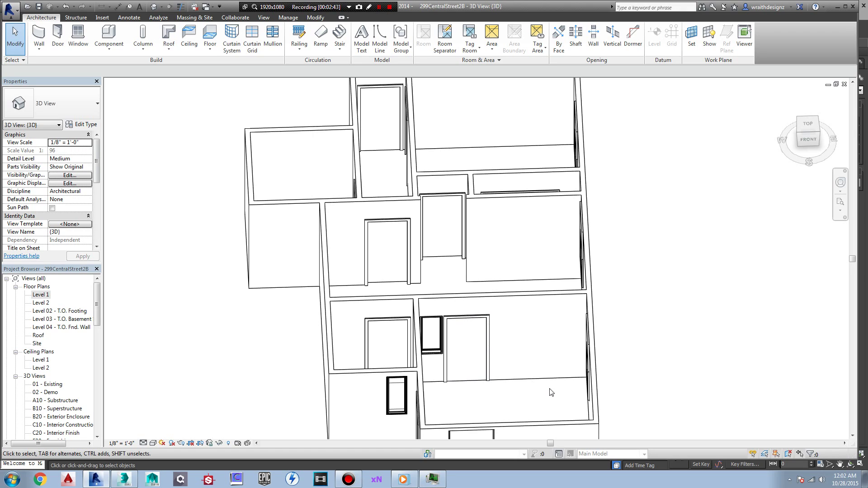
mouse_move(573, 388)
middle_mouse_down()
mouse_move(657, 345)
mouse_move(670, 292)
middle_mouse_up()
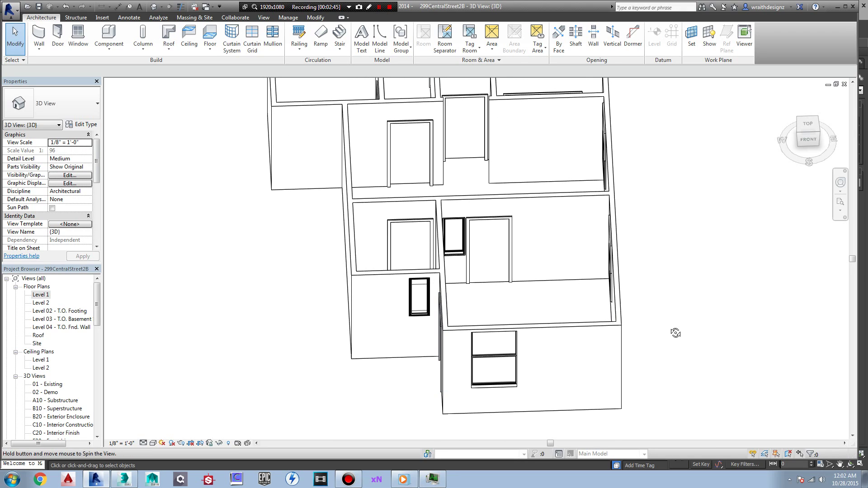
middle_click_drag(675, 334, 712, 333, "shift")
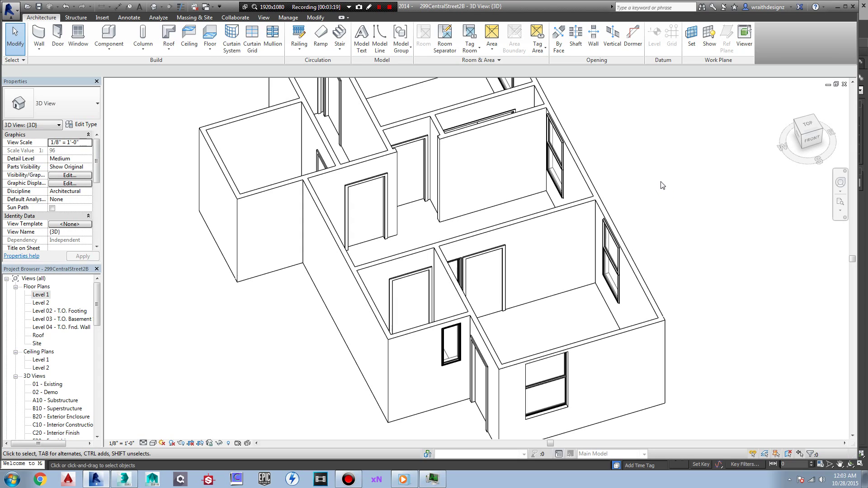
middle_click_drag(662, 184, 648, 181, "shift")
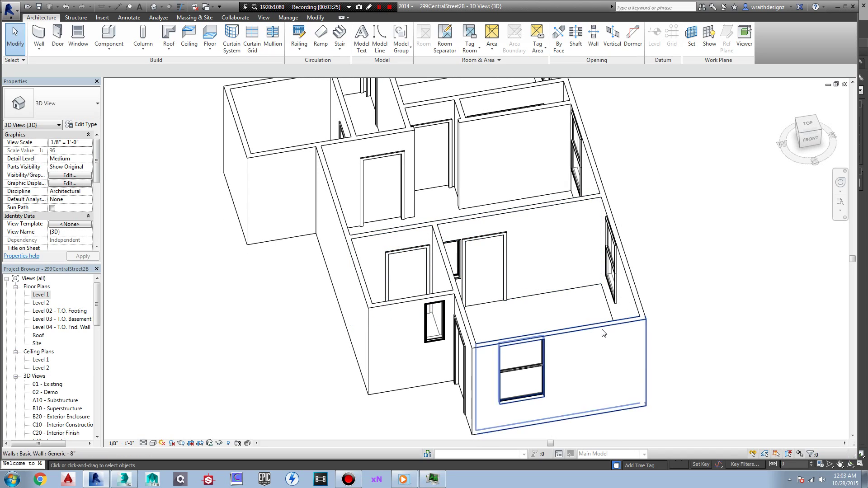
middle_click_drag(776, 196, 746, 254, "shift")
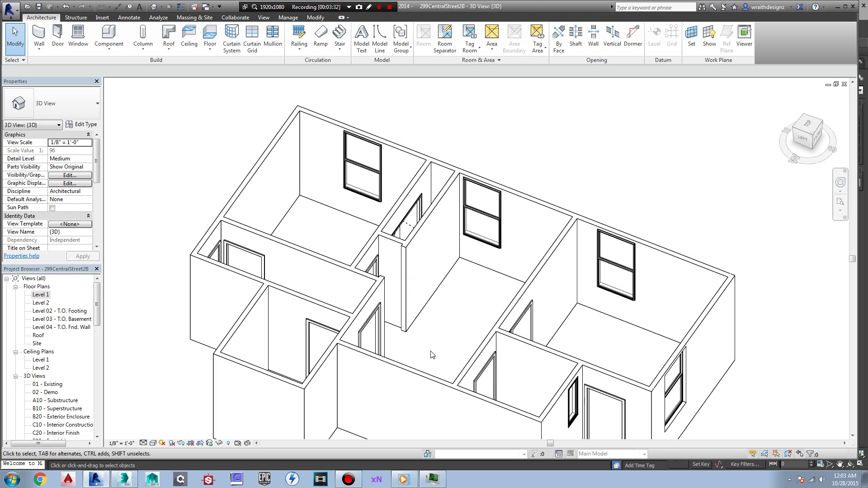
mouse_move(452, 330)
middle_mouse_down("shift")
mouse_move(294, 296)
mouse_move(311, 351)
mouse_move(331, 310)
middle_mouse_up("shift")
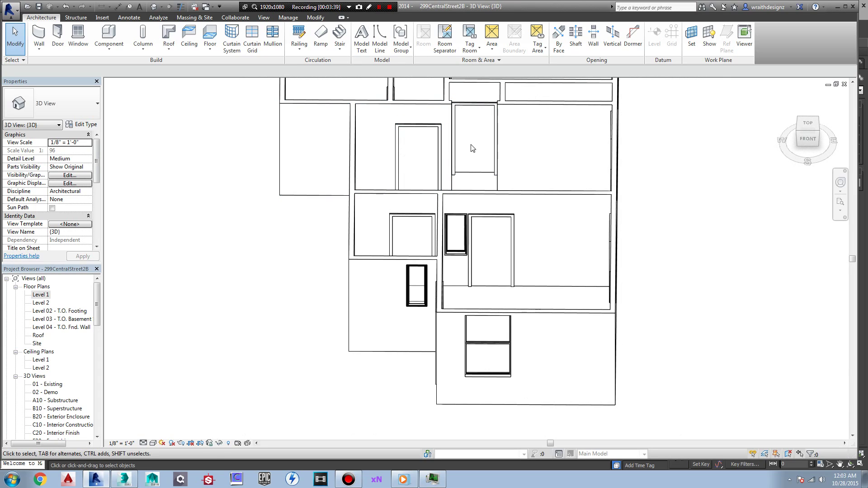
mouse_move(476, 151)
middle_mouse_down()
mouse_move(471, 251)
mouse_move(446, 248)
middle_mouse_up()
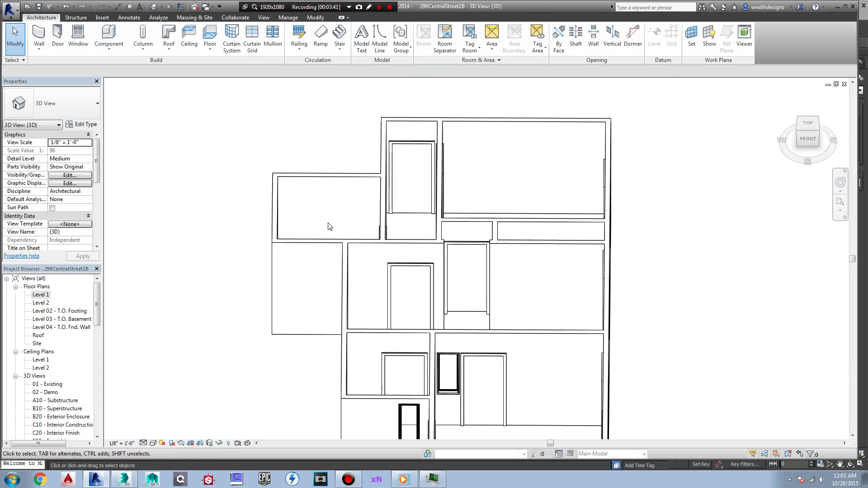
middle_click_drag(326, 231, 327, 266)
Step: View the apartment from TOP, pan to the lower rooms, and open Level 1
left_click(808, 123)
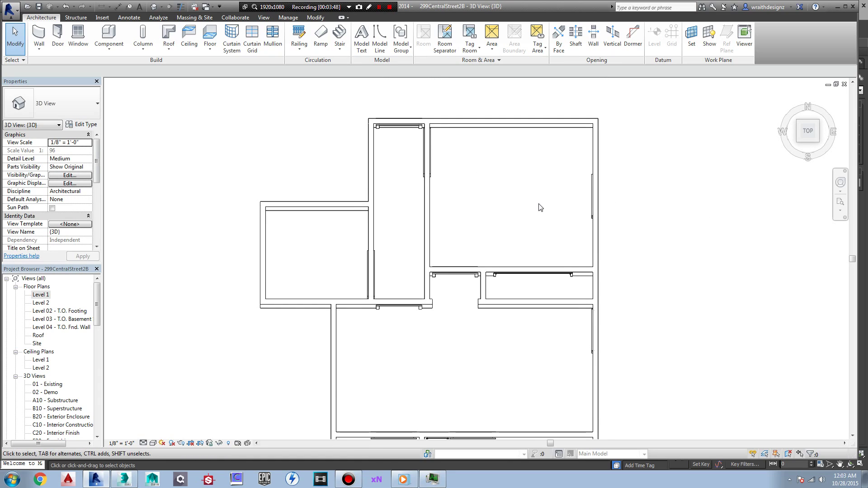
mouse_move(482, 351)
middle_mouse_down()
mouse_move(495, 255)
mouse_move(484, 151)
middle_mouse_up()
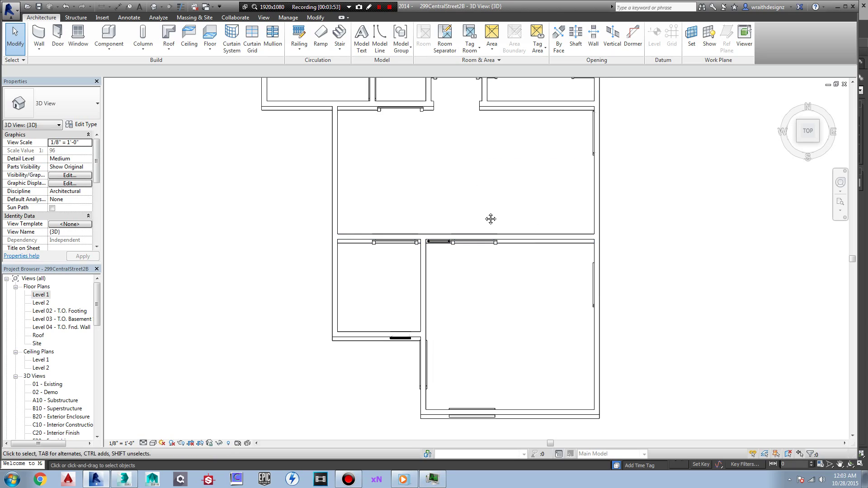
middle_click_drag(491, 219, 468, 220)
double_click(43, 296)
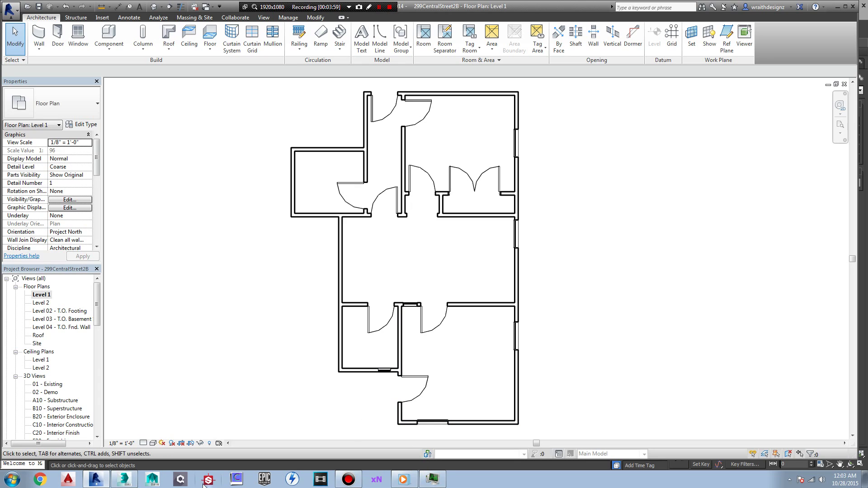
left_click(124, 479)
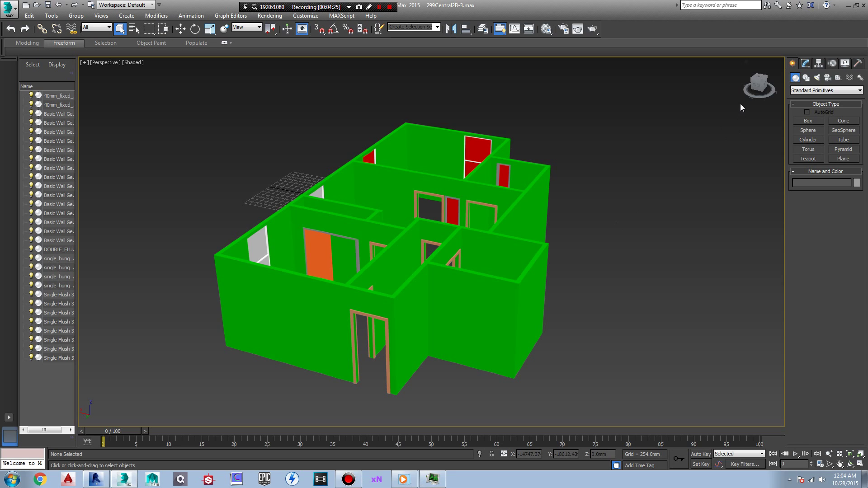
left_click(761, 87)
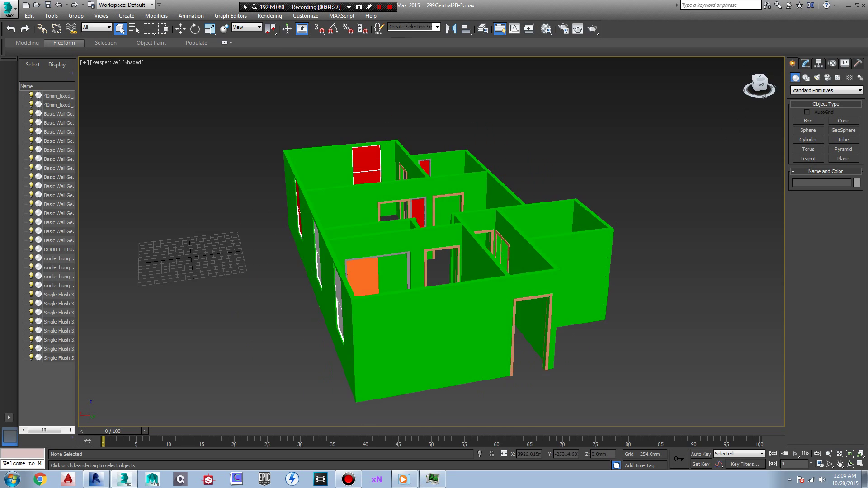
scroll(462, 266, "up", 5)
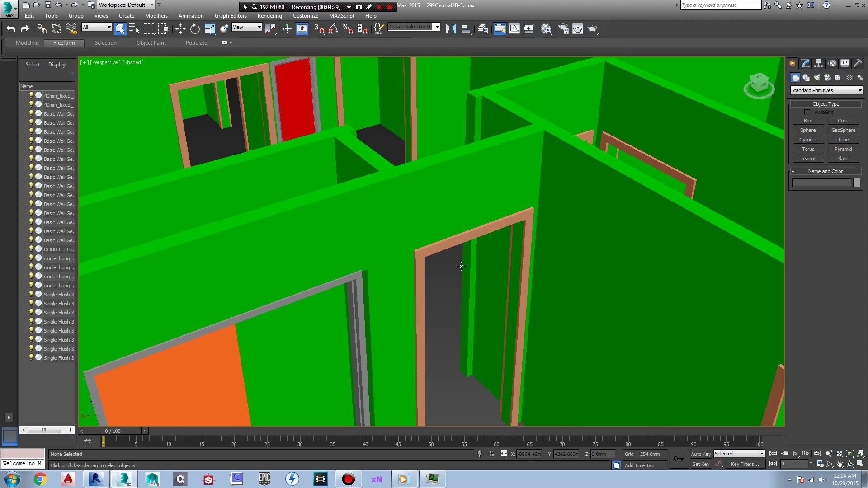
scroll(458, 266, "down", 1)
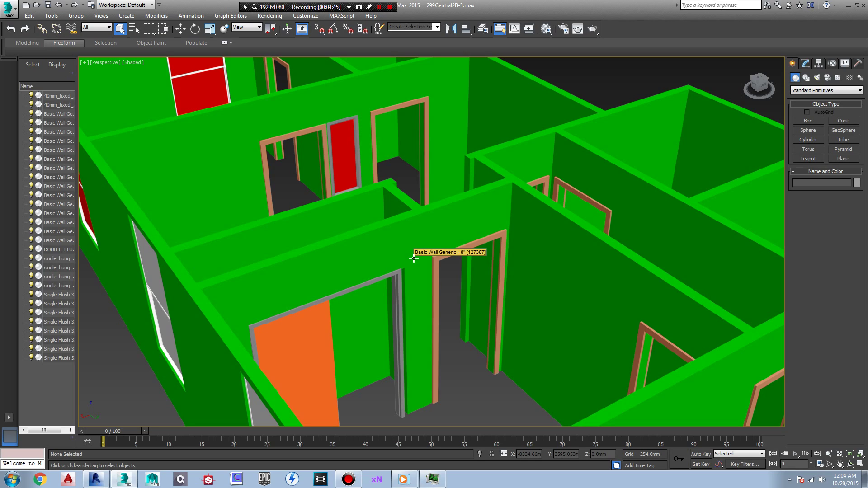
middle_click_drag(446, 311, 500, 296, "alt")
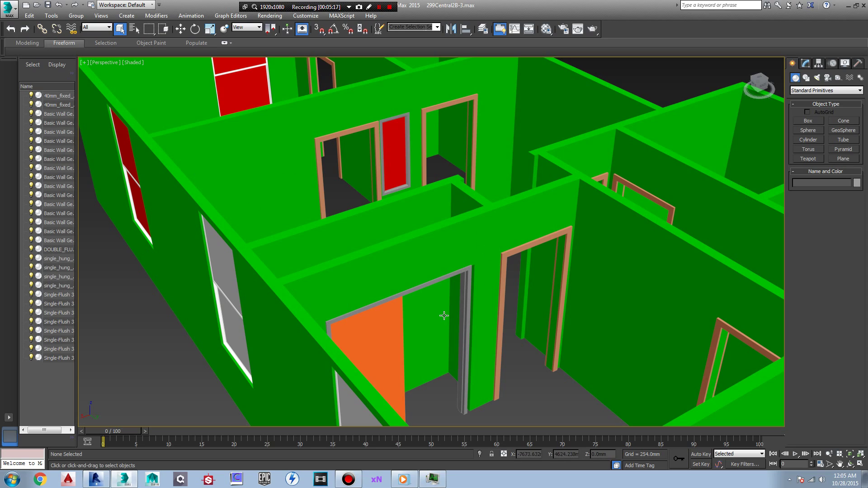
middle_click_drag(547, 377, 415, 317)
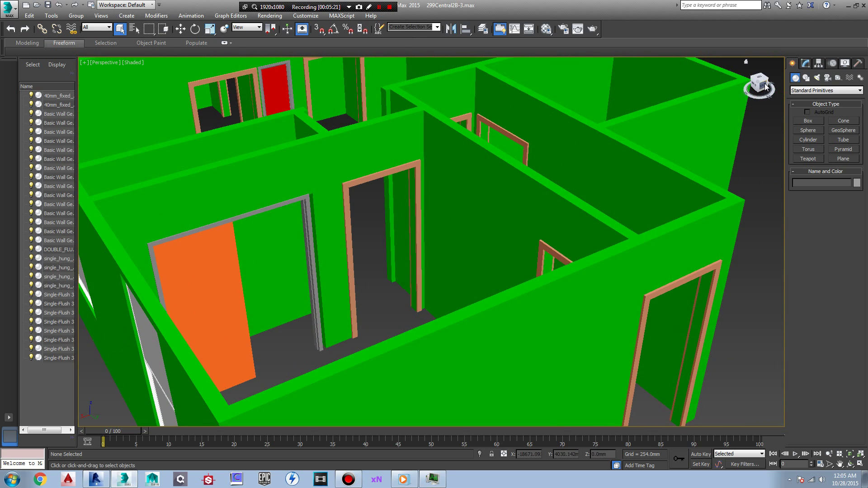
mouse_move(769, 90)
left_mouse_down()
mouse_move(760, 119)
mouse_move(488, 186)
left_mouse_up()
scroll(419, 207, "down", 5)
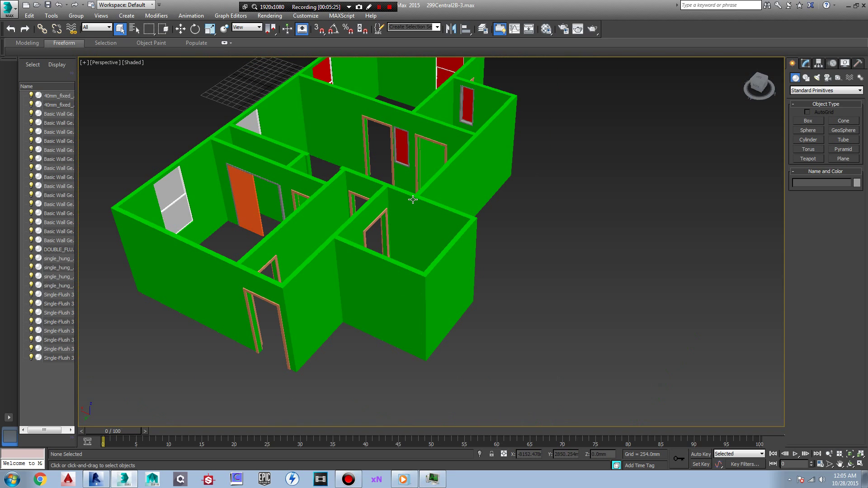
mouse_move(420, 208)
middle_mouse_down()
mouse_move(444, 269)
mouse_move(416, 239)
middle_mouse_up()
scroll(416, 239, "down", 3)
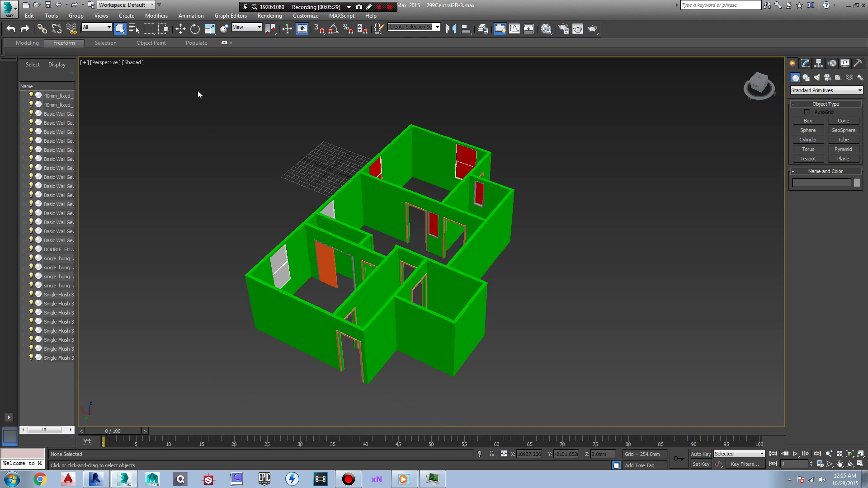
Step: Window-select all 30 apartment objects in the perspective viewport
left_click_drag(194, 66, 333, 279)
left_click_drag(522, 353, 602, 387)
left_click_drag(638, 409, 638, 408)
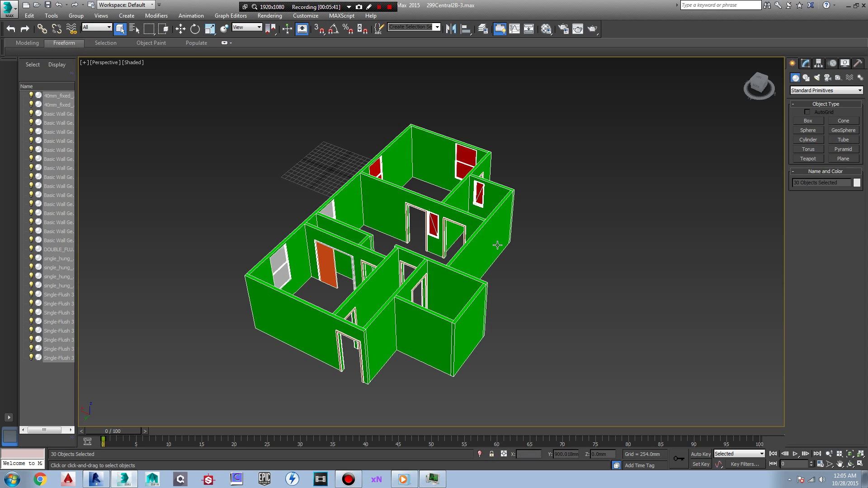
scroll(588, 252, "up", 5)
scroll(589, 252, "down", 4)
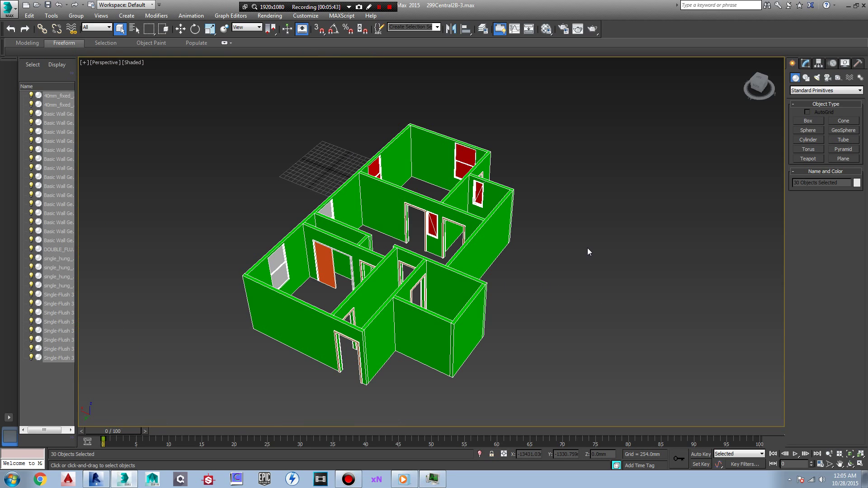
scroll(588, 252, "up", 3)
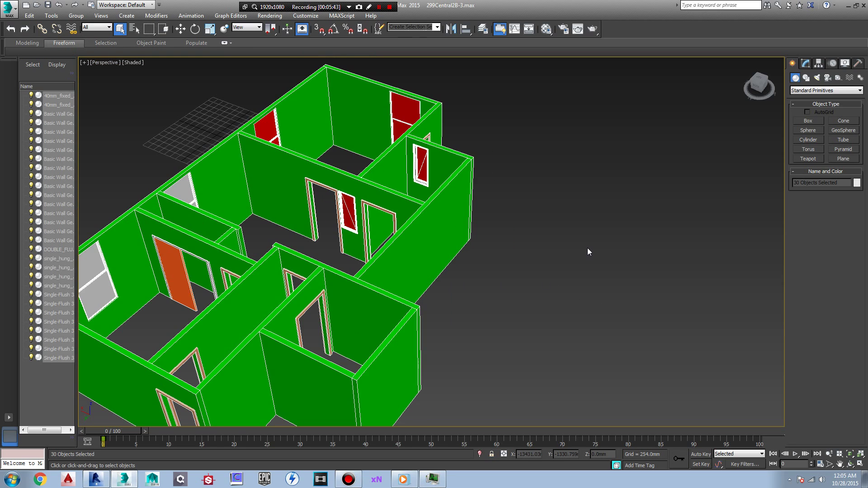
Step: Show the Modify panel for the 30 objects and re-centre the building
left_click(806, 64)
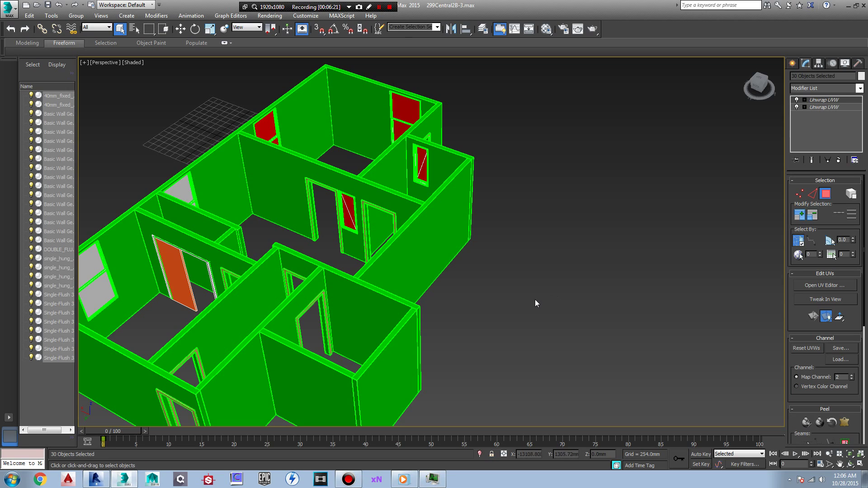
middle_click_drag(525, 320, 551, 312)
scroll(551, 312, "down", 3)
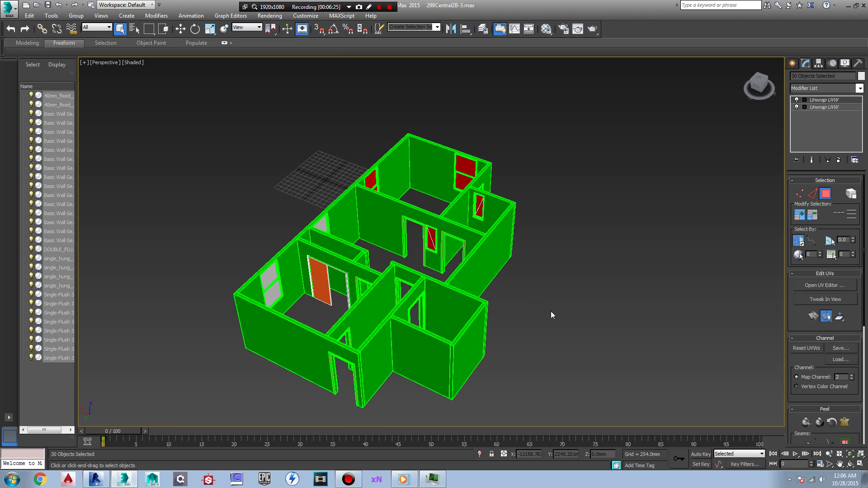
left_click(828, 286)
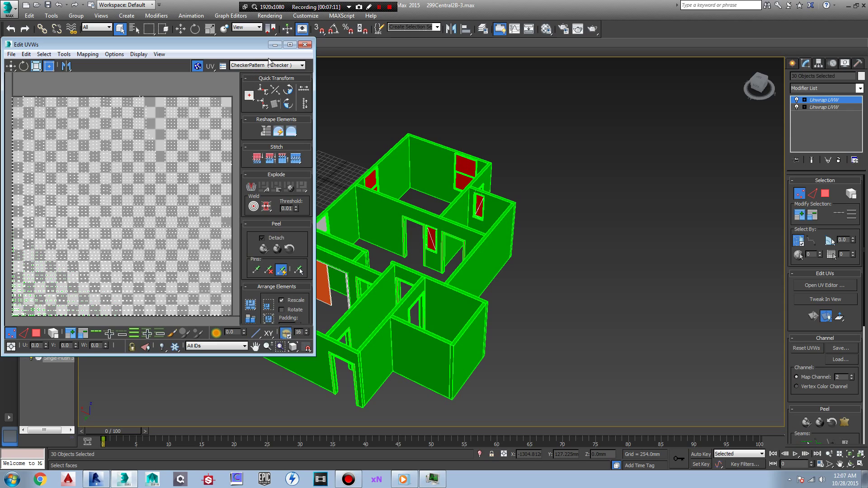
left_click(305, 46)
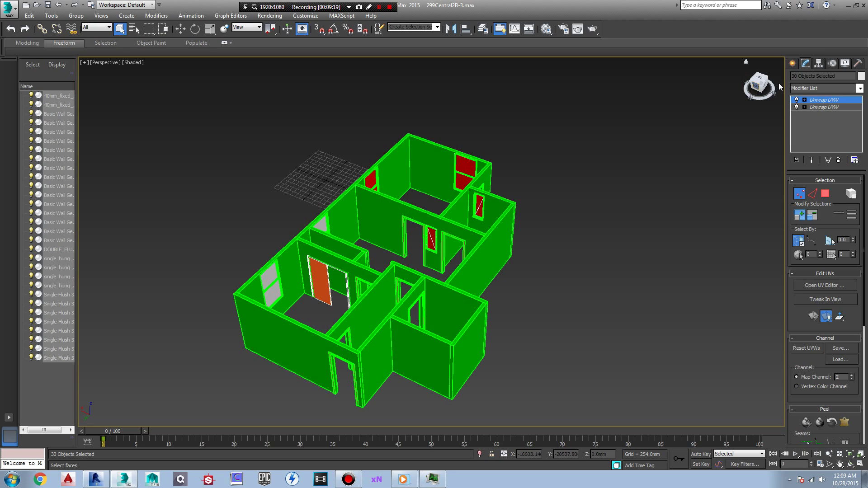
Step: Orbit lower, then snap the view to the ViewCube's Front face
left_click_drag(763, 88, 621, 191)
left_click(620, 189)
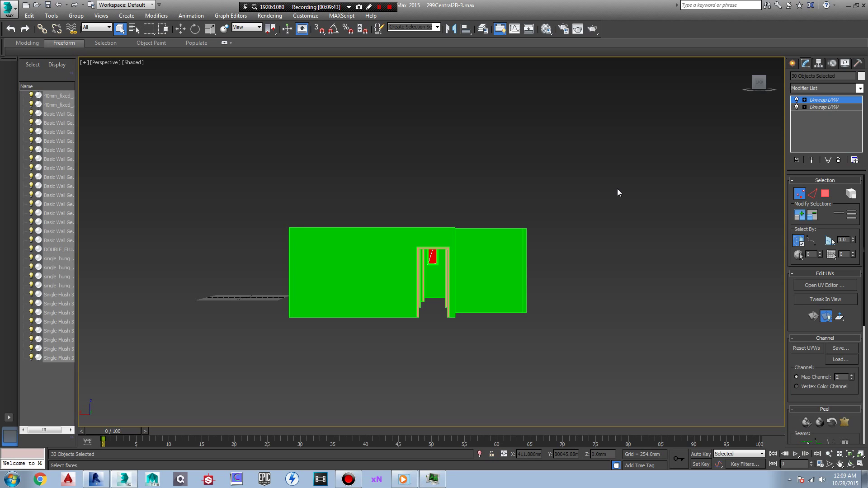
left_click(99, 480)
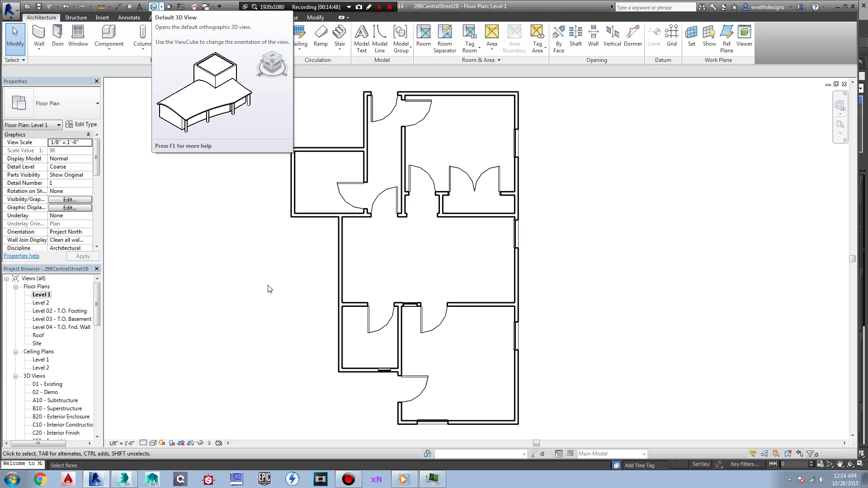
Step: Open the Default 3D View and orbit to an angled view showing walls in depth
left_click(259, 262)
left_click(233, 224)
left_click(154, 9)
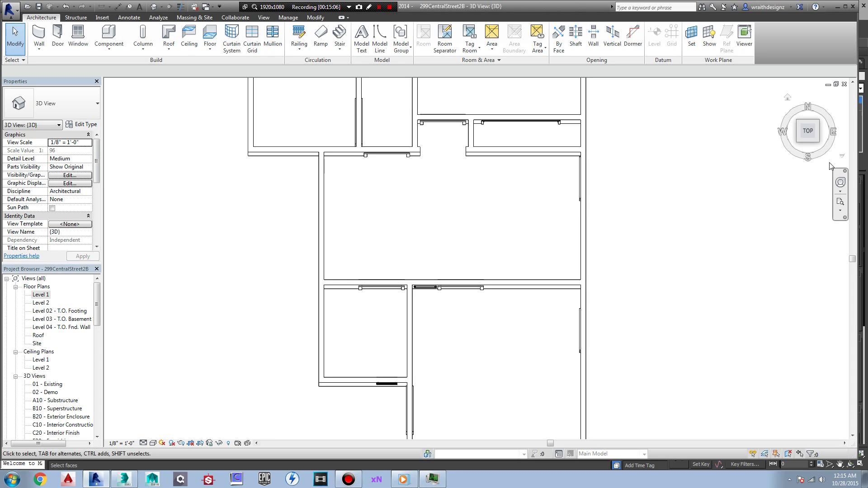
mouse_move(810, 132)
left_mouse_down()
mouse_move(817, 122)
mouse_move(811, 142)
mouse_move(793, 127)
mouse_move(799, 159)
left_mouse_up()
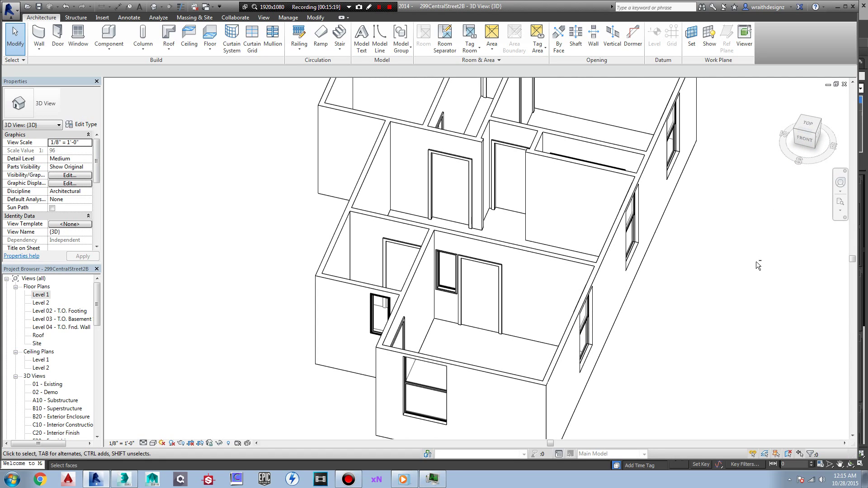
mouse_move(747, 275)
middle_mouse_down("shift")
mouse_move(841, 203)
mouse_move(683, 236)
middle_mouse_up("shift")
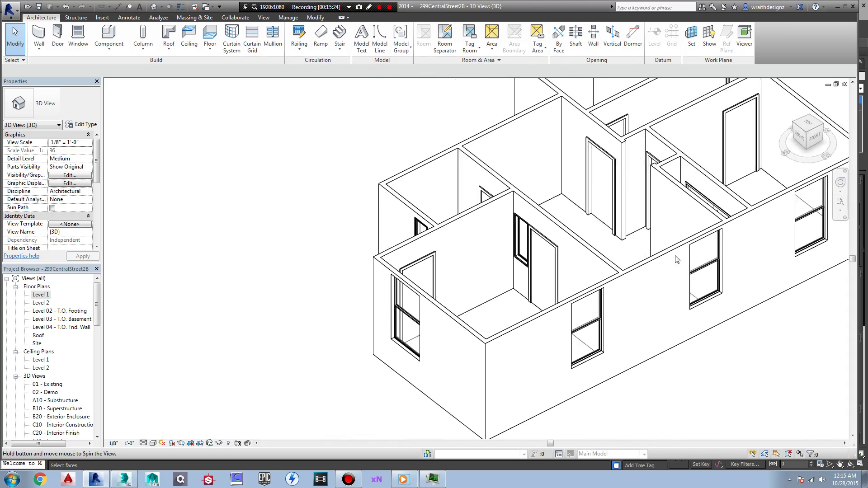
mouse_move(683, 236)
middle_mouse_down("shift")
mouse_move(552, 314)
mouse_move(725, 228)
middle_mouse_up("shift")
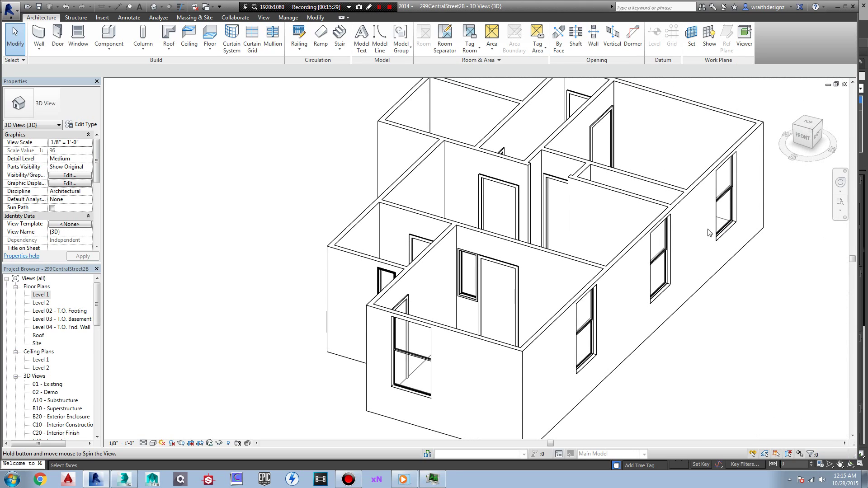
Step: Bring the 3ds Max scene 299Central2B-3.max to the front from the taskbar
left_click(125, 479)
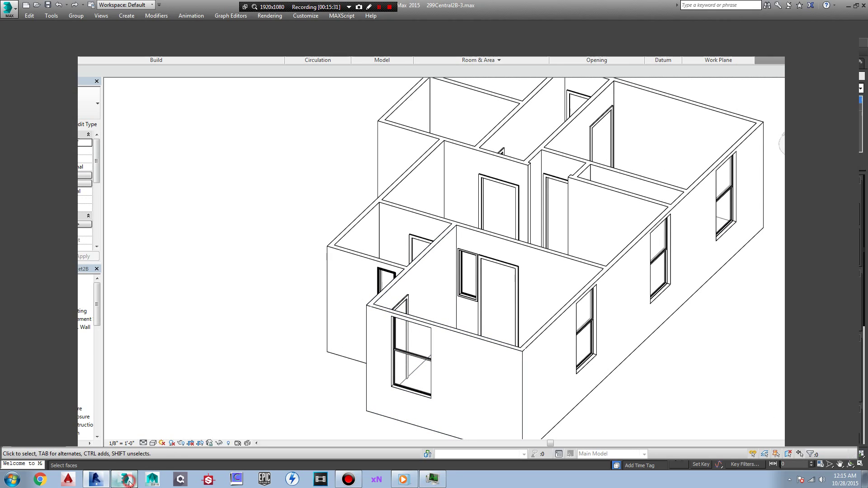